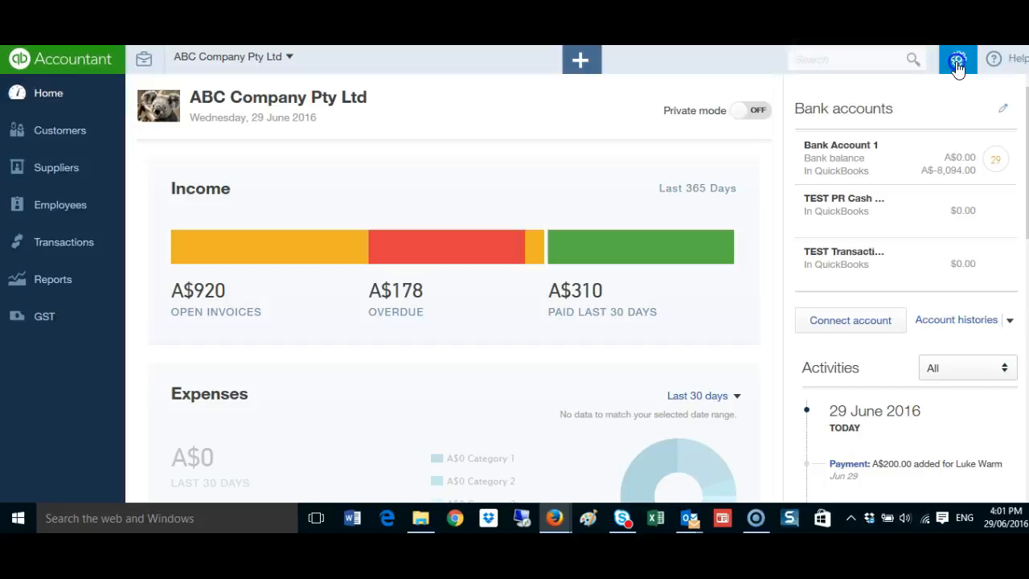
Open the custom form styles list from the company settings and start a new form style.
left_click(958, 67)
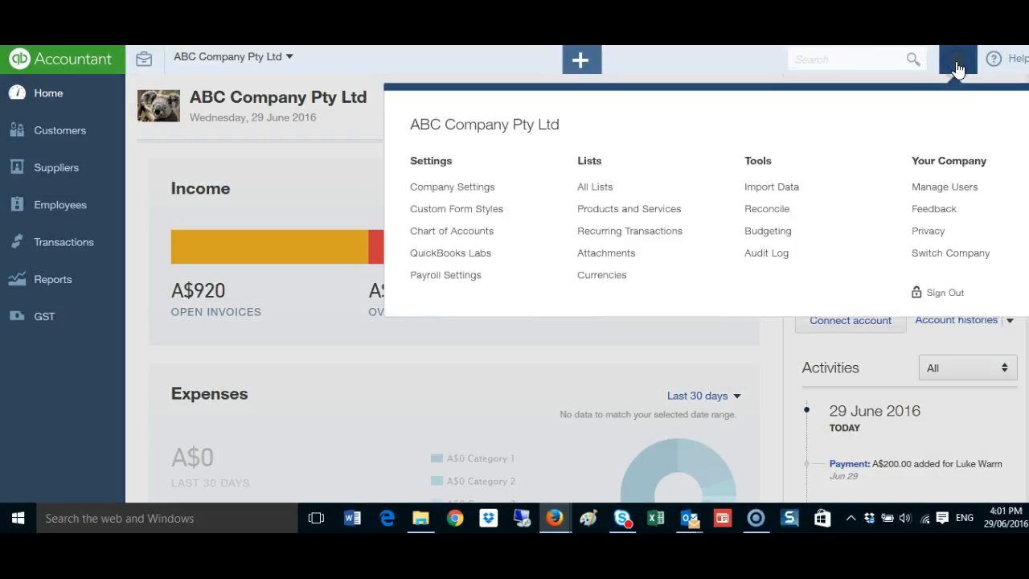
left_click(428, 212)
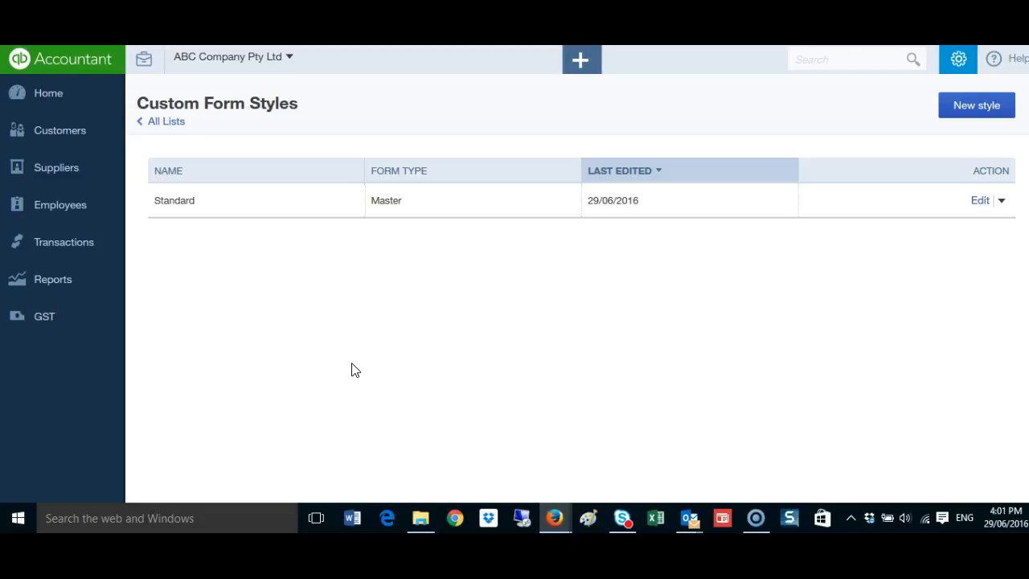
left_click(438, 374)
left_click(969, 116)
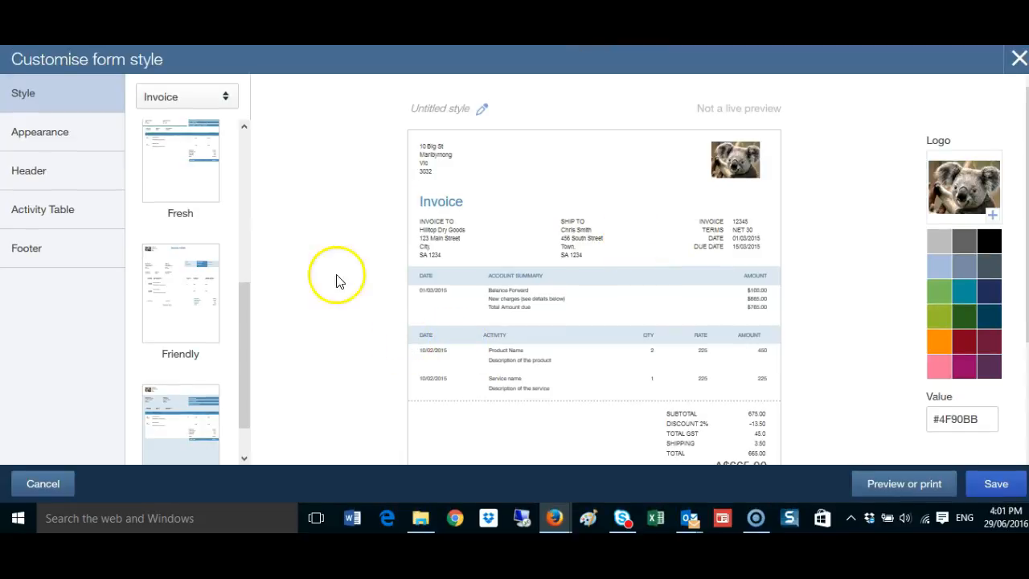
Look over the template thumbnails and the available form types, keeping Invoice as the form type.
left_click_drag(247, 344, 242, 169)
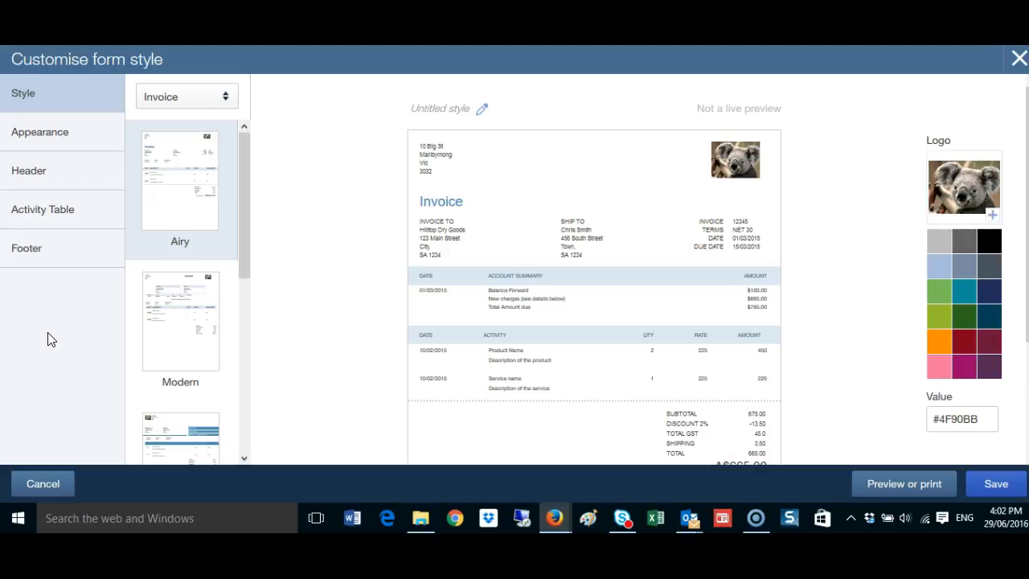
left_click(228, 96)
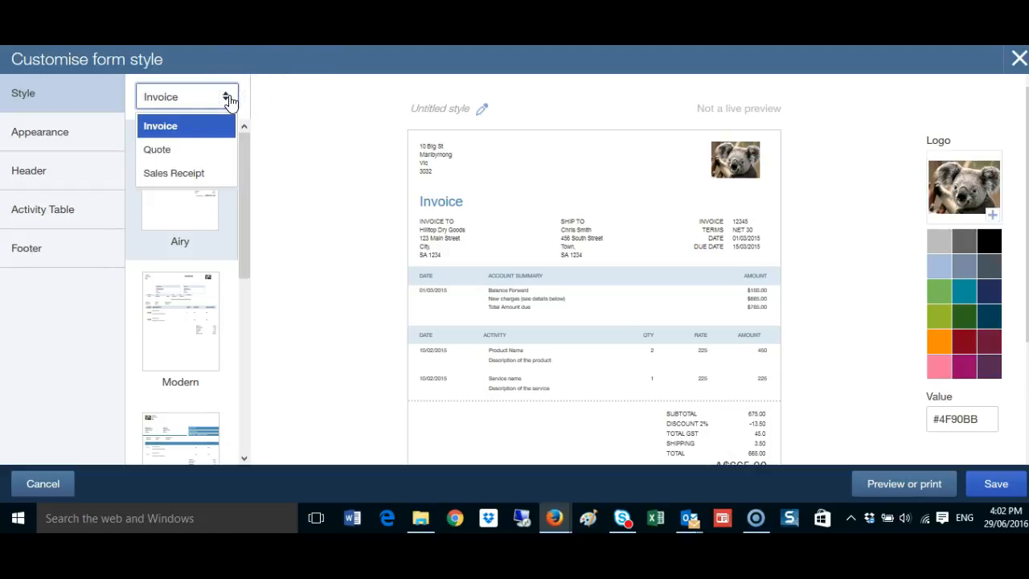
left_click(228, 97)
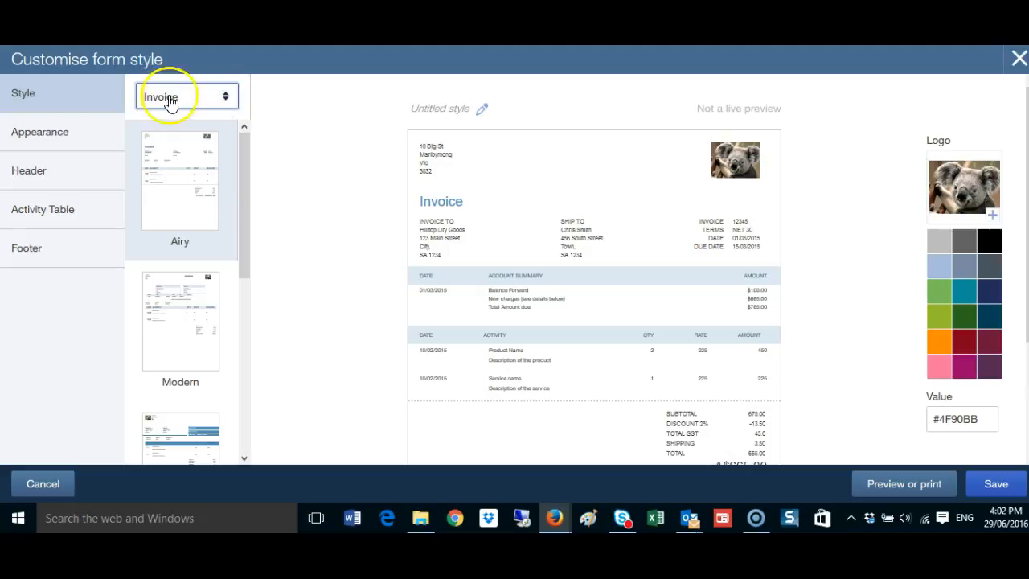
left_click(58, 96)
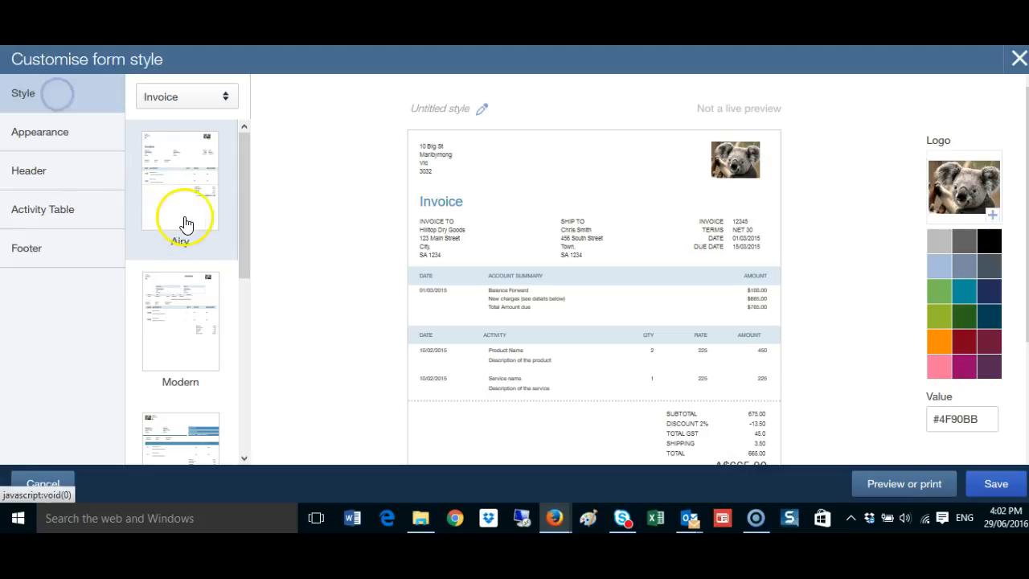
Preview the invoice templates, including Modern, Bold and Friendly, and return to the Airy template.
left_click(177, 191)
left_click(183, 297)
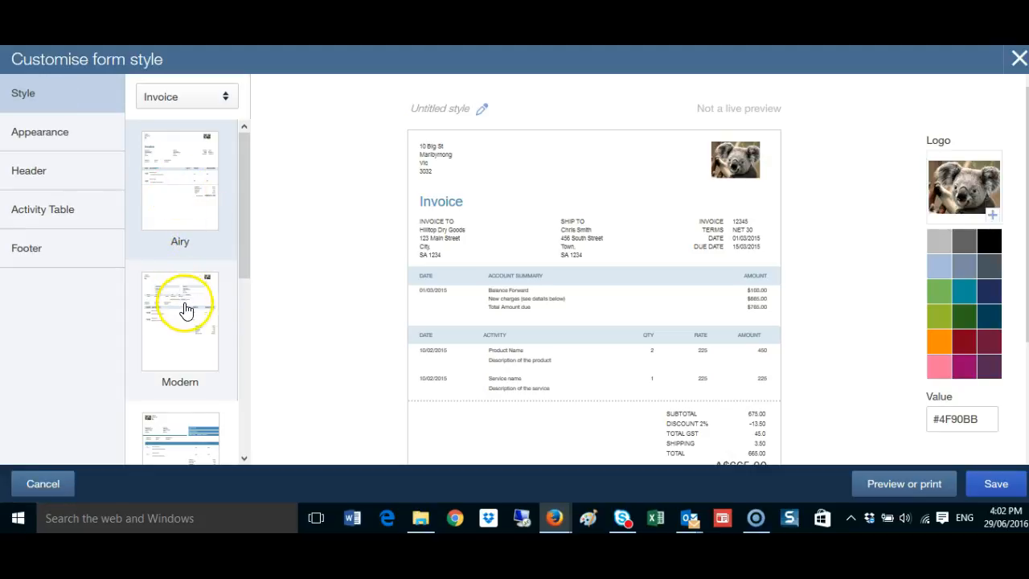
left_click_drag(244, 202, 246, 414)
left_click(161, 276)
left_click(172, 355)
left_click(171, 398)
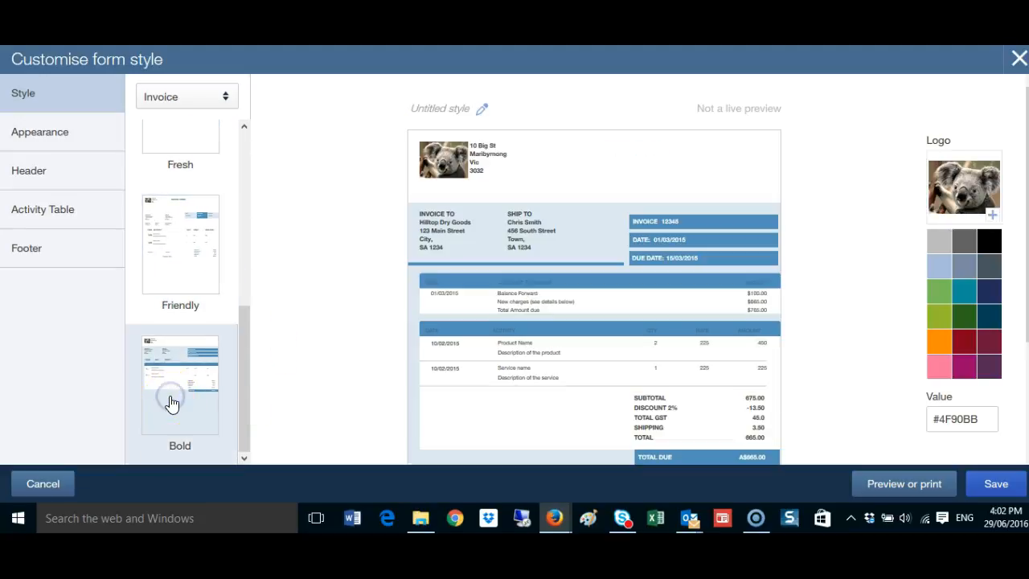
left_click(206, 281)
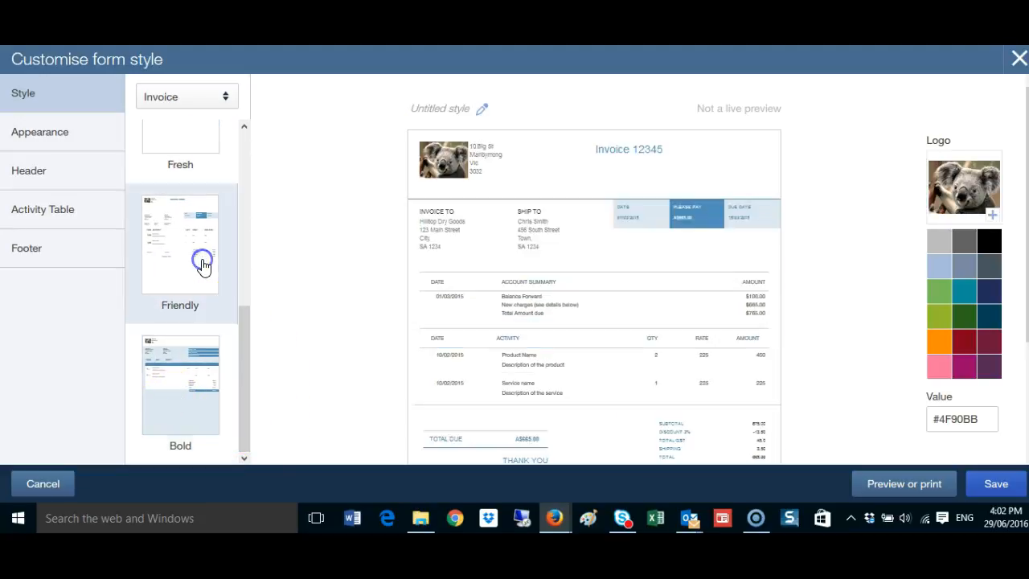
left_click_drag(243, 384, 252, 168)
left_click(206, 296)
left_click(207, 187)
left_click(181, 186)
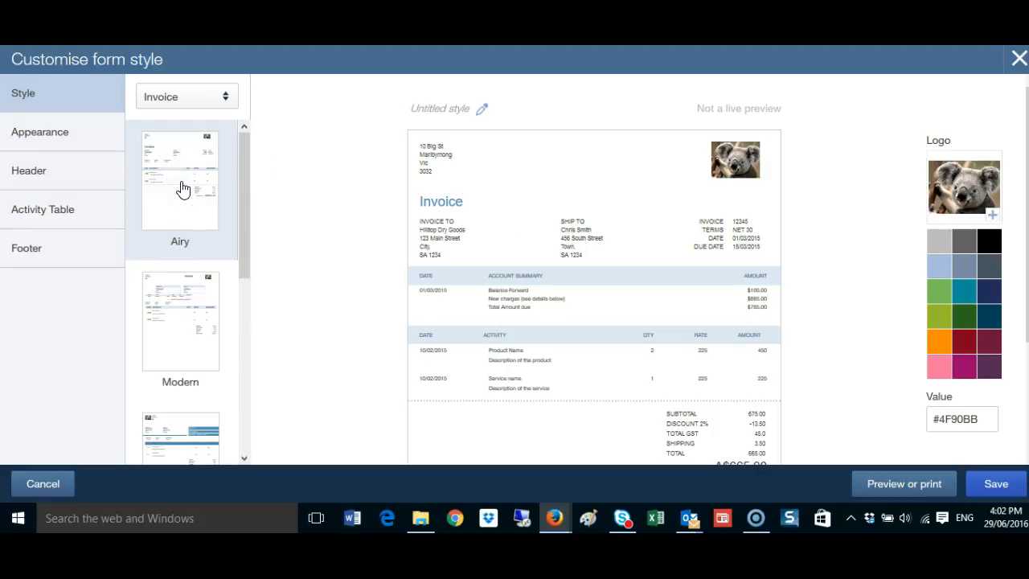
Try the Small and Medium logo sizes in the appearance settings, then return to Large with minimum zoom.
left_click(46, 141)
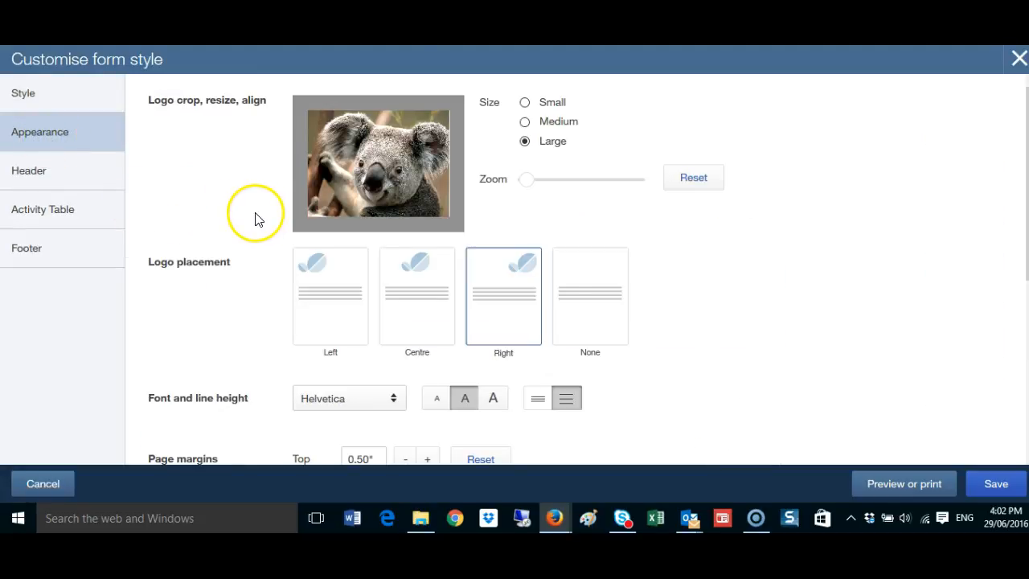
left_click(524, 102)
left_click(525, 123)
left_click(524, 141)
left_click_drag(526, 179, 476, 177)
Try the Left and Centre logo placements, then set the placement back to Right.
left_click(344, 299)
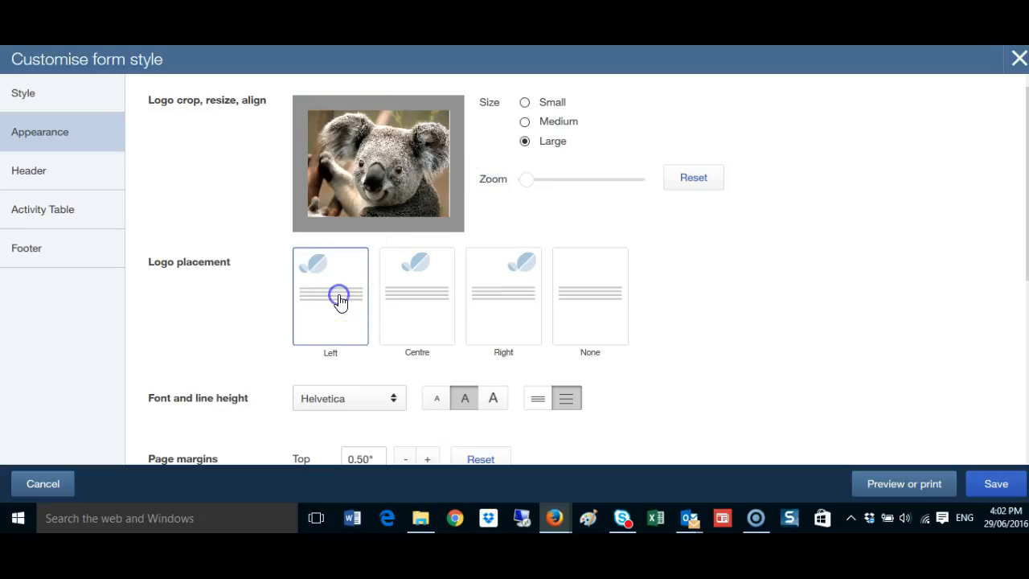
left_click(408, 311)
left_click(517, 297)
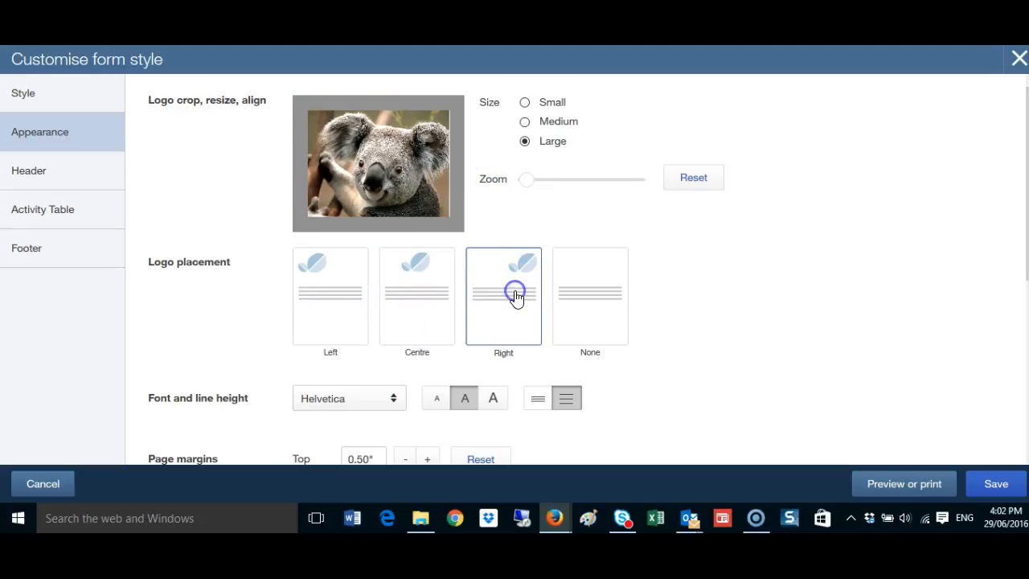
left_click(490, 294)
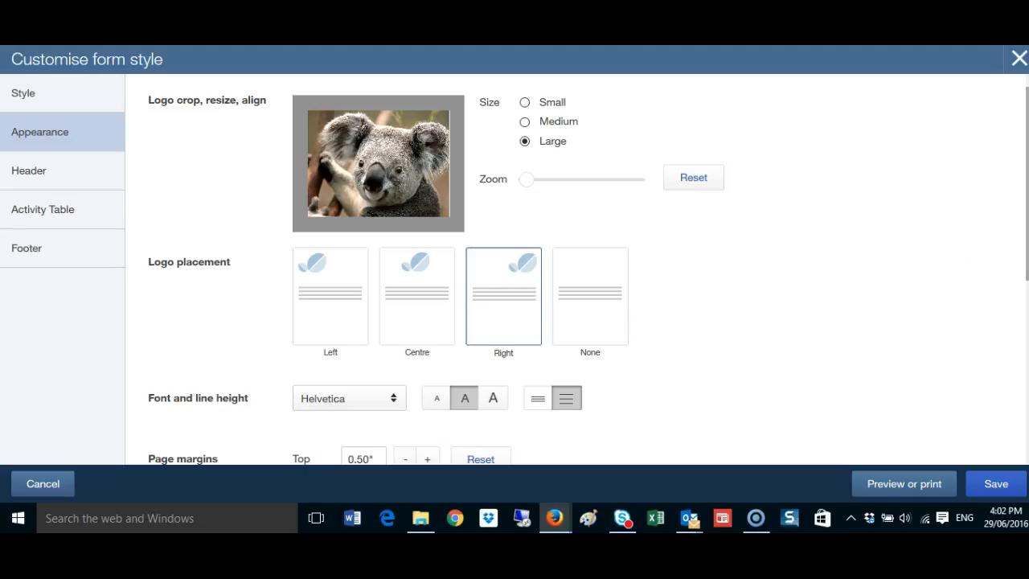
Review the font, page margin, printing and table options, plus the header and activity table settings.
scroll(577, 269, "down", 3)
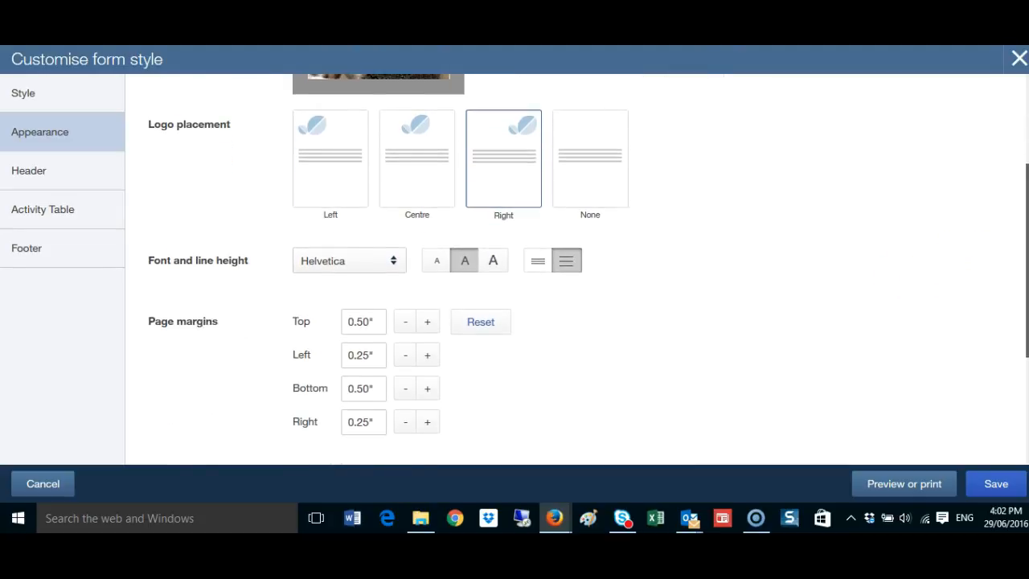
scroll(577, 269, "down", 3)
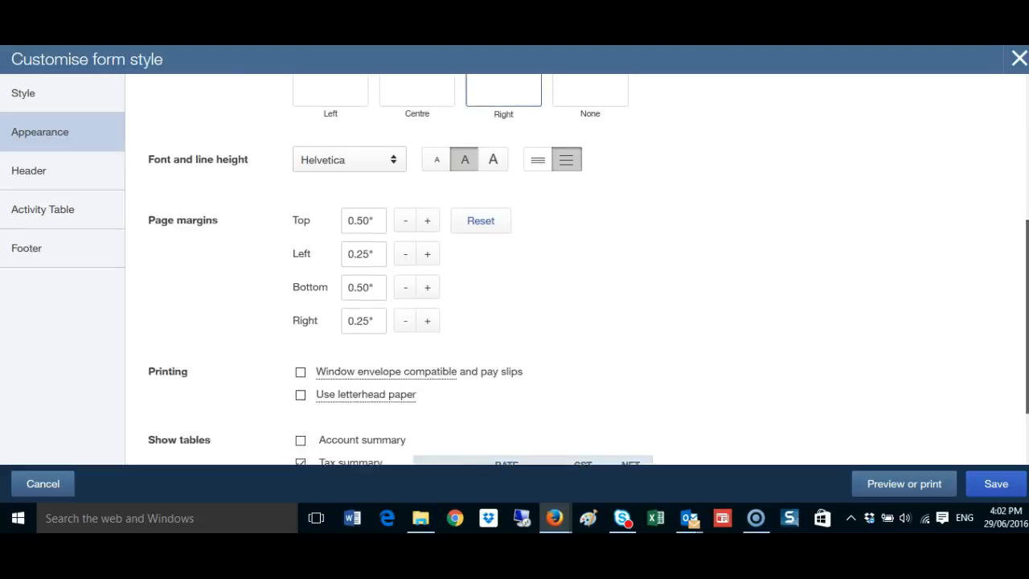
scroll(577, 269, "down", 1)
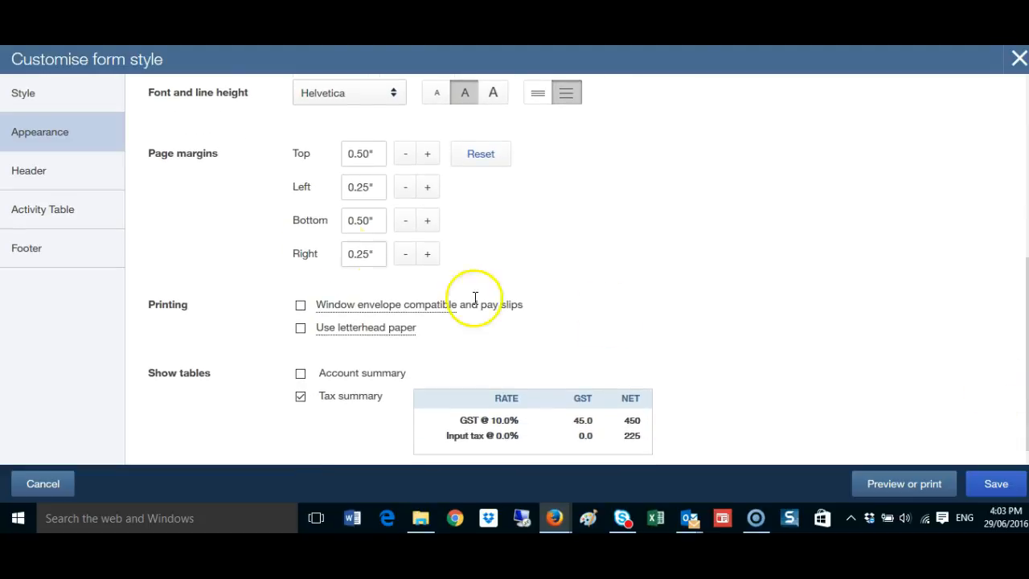
left_click(35, 179)
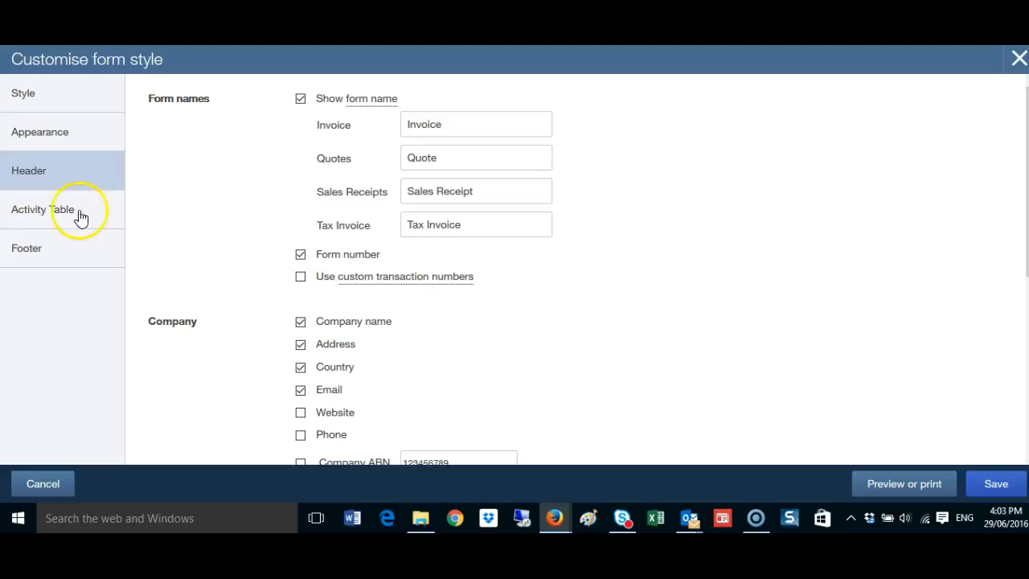
left_click(78, 215)
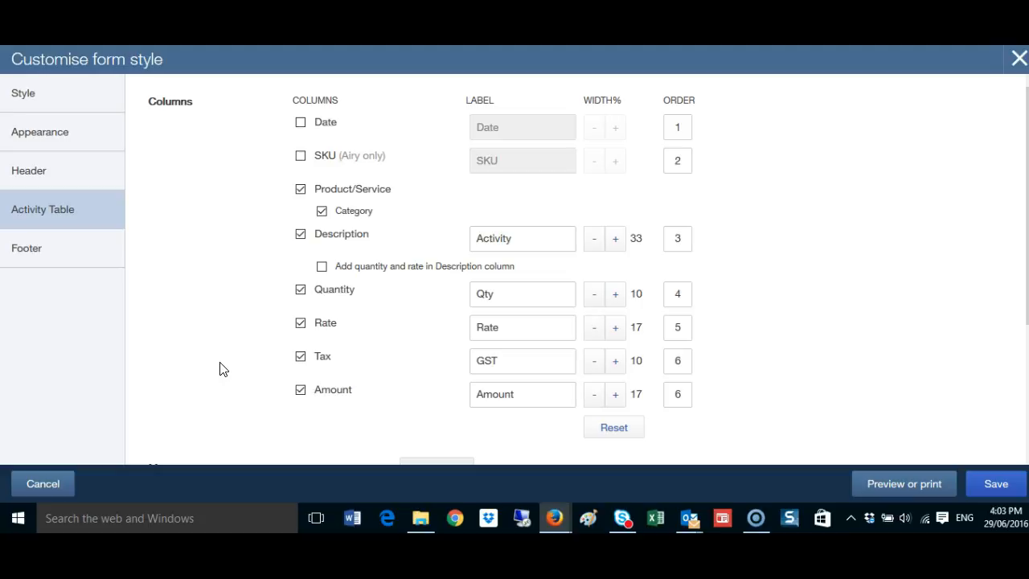
Enter "Happy New Year" as the footer text of the form style.
left_click(30, 249)
left_click(386, 315)
type("Happy")
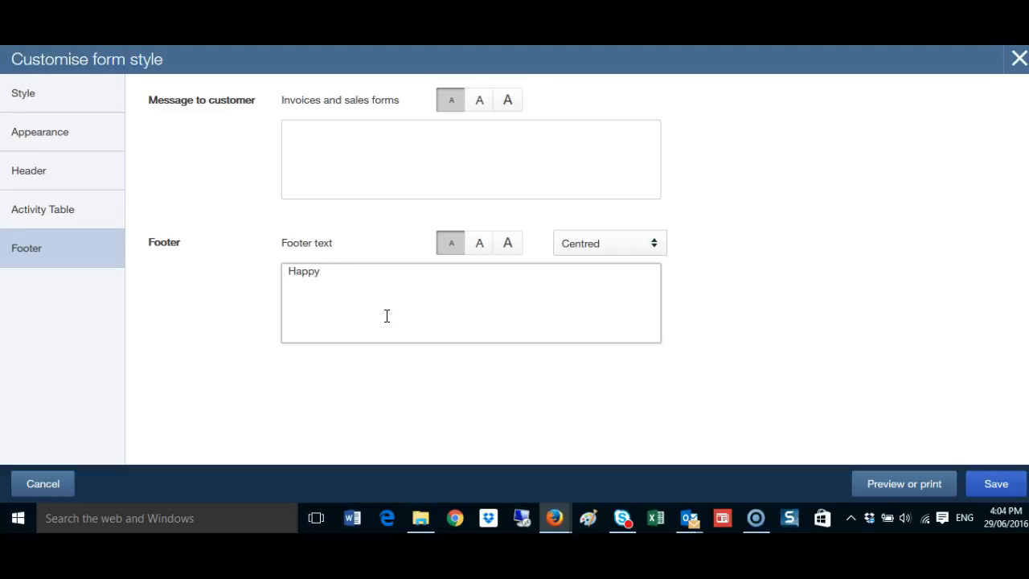
type("New Year")
left_click(467, 406)
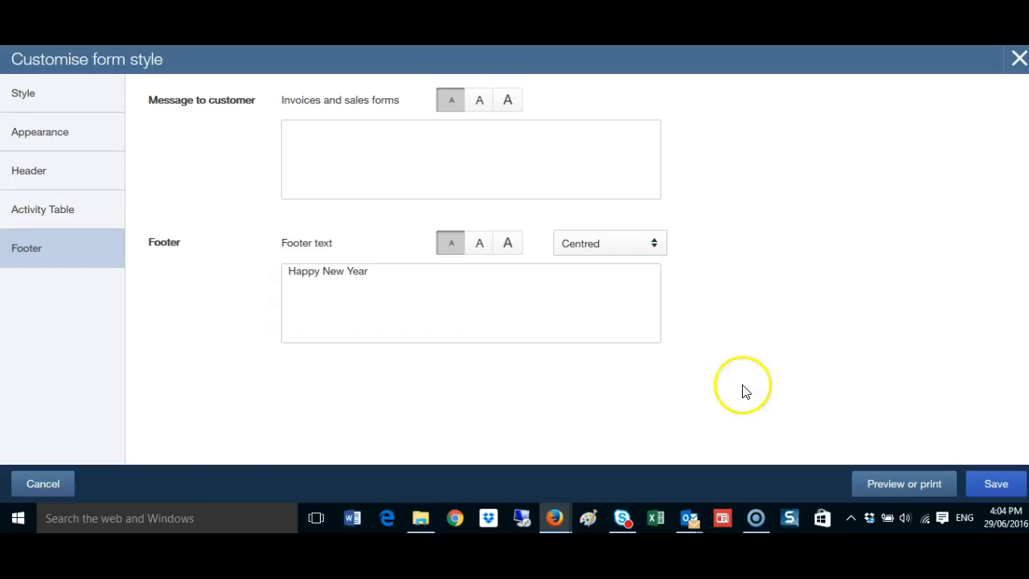
Save the new form style under the name Template01.
left_click(995, 486)
left_click(996, 485)
left_click(497, 248)
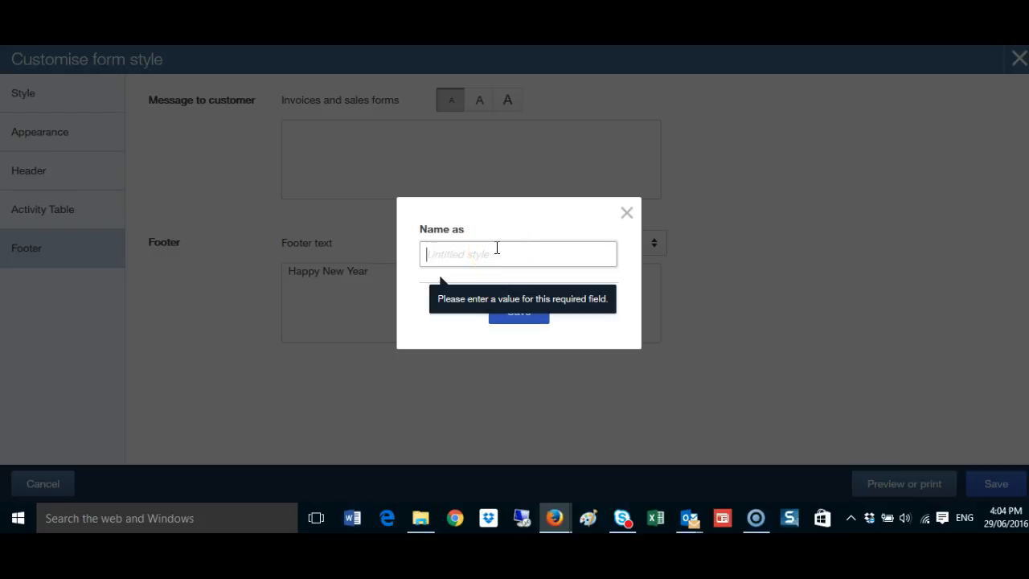
type("Templ")
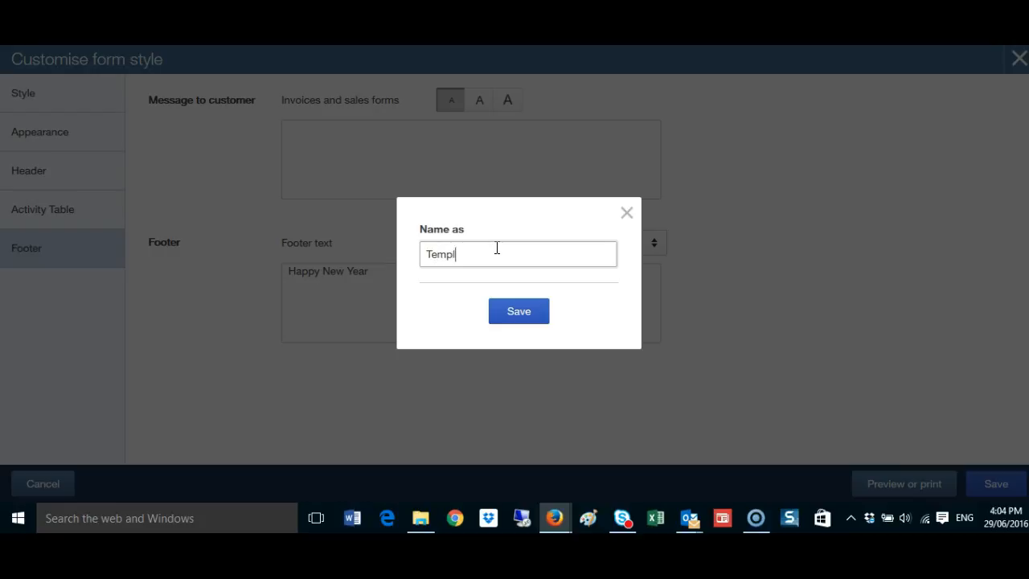
type("ate01")
left_click(524, 312)
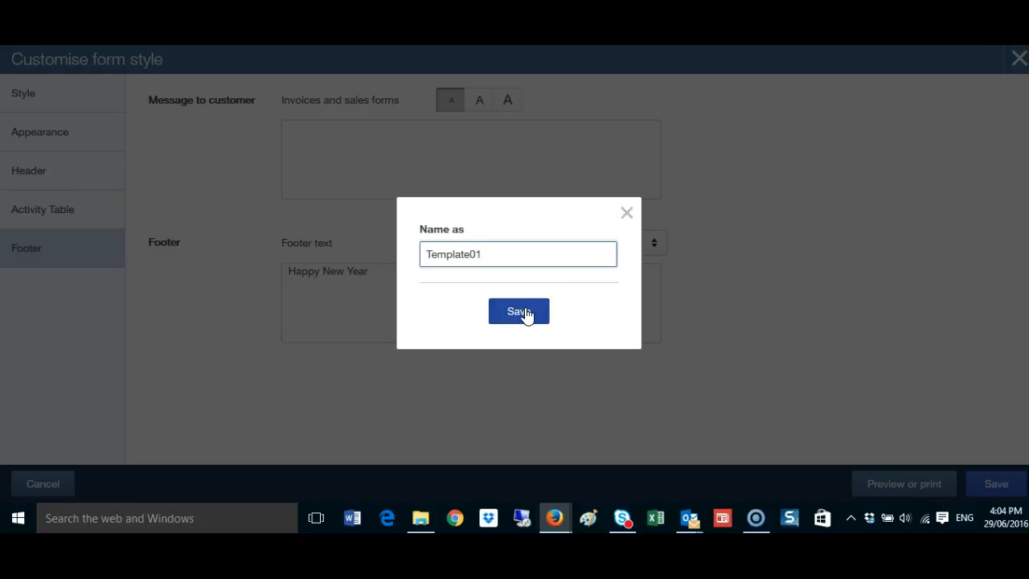
left_click(525, 310)
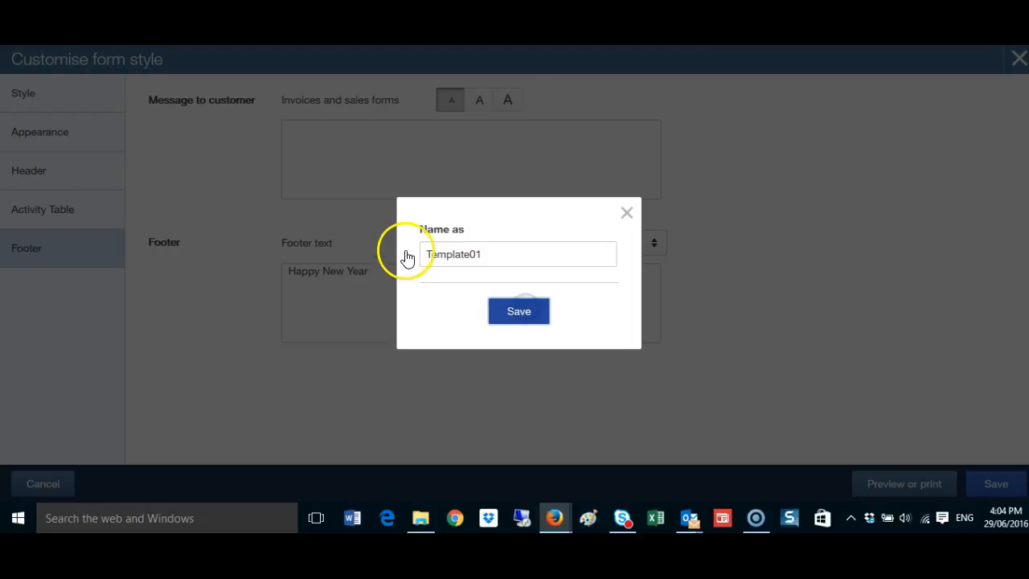